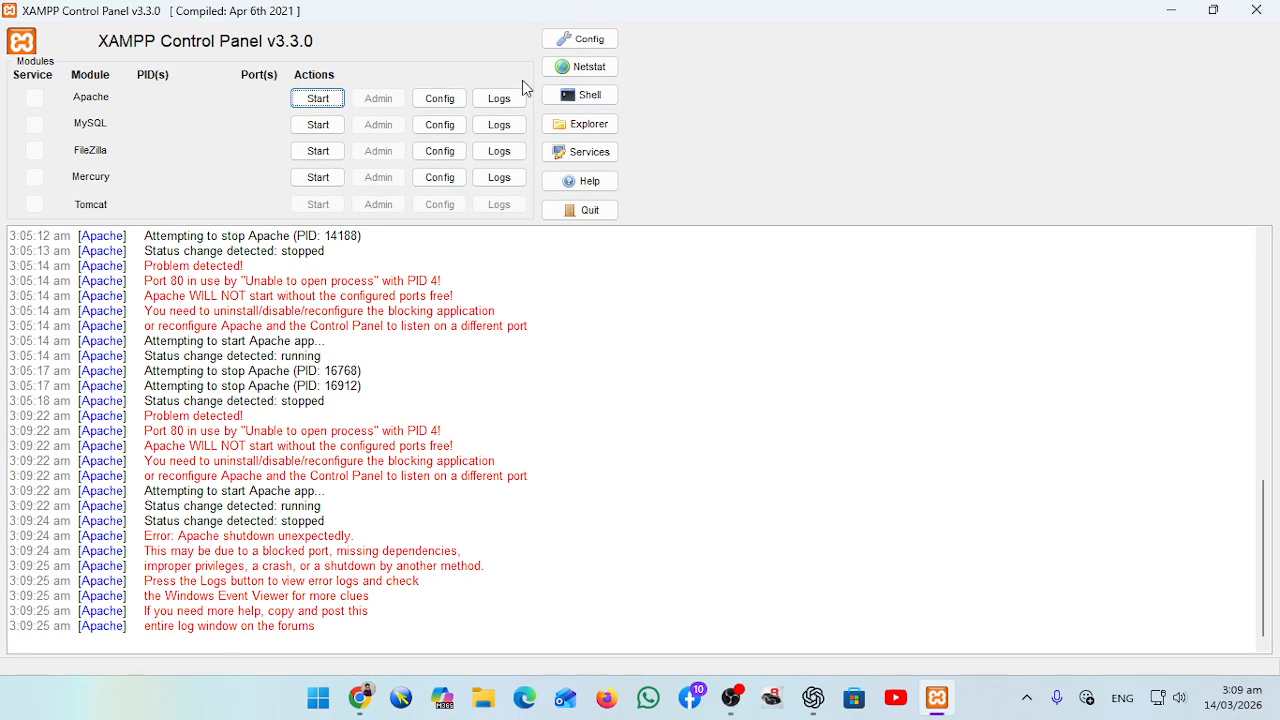
- Try to start the Apache module and examine its shutdown error and possible causes in the log
click(318, 98)
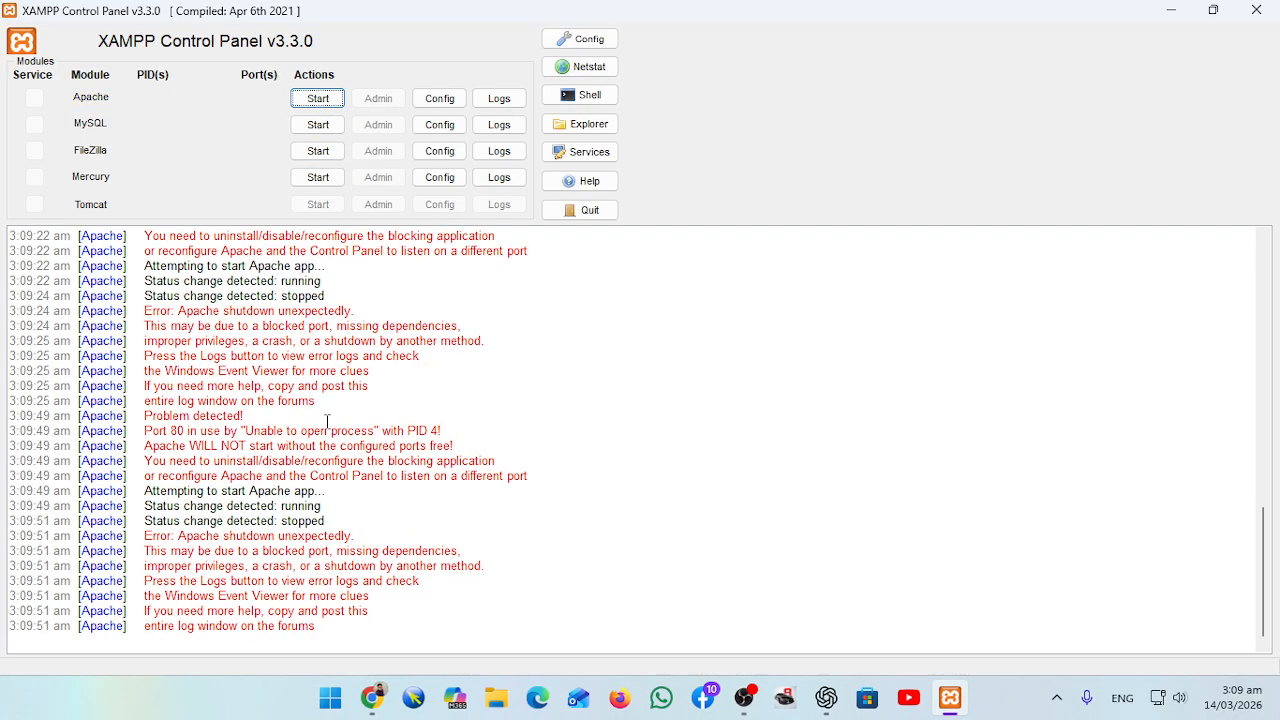
drag(176, 540, 382, 540)
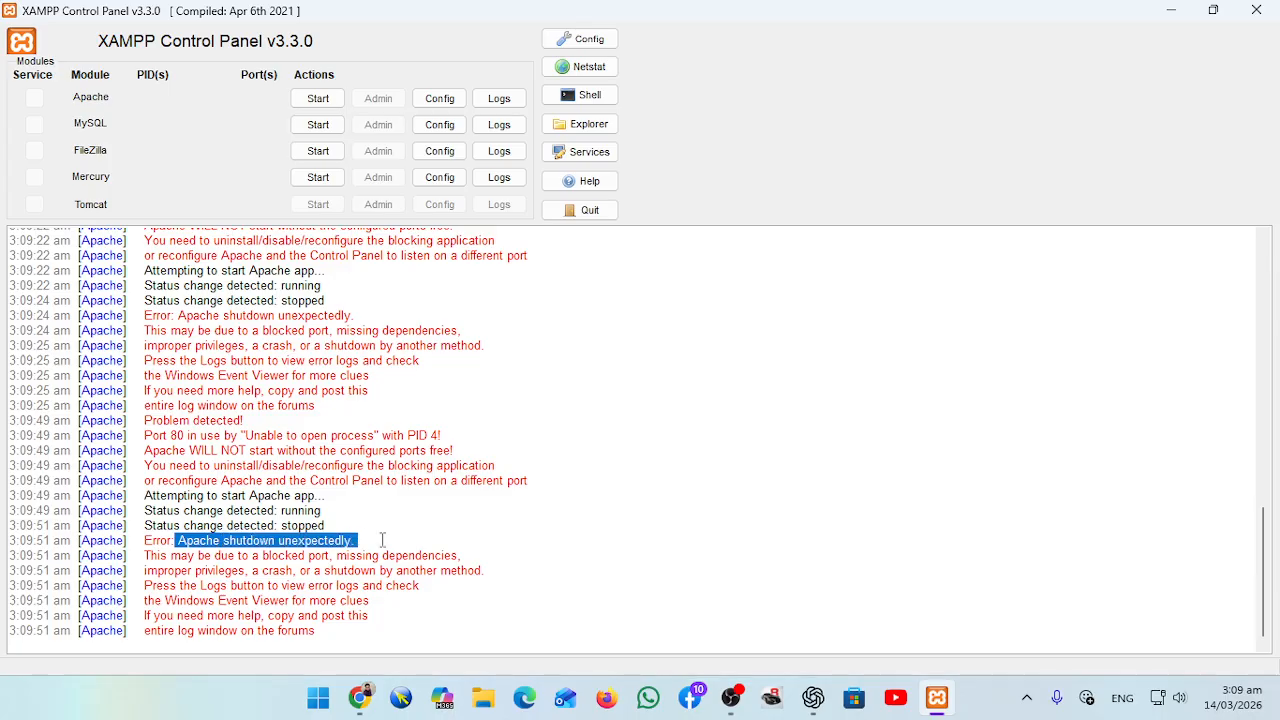
click(297, 585)
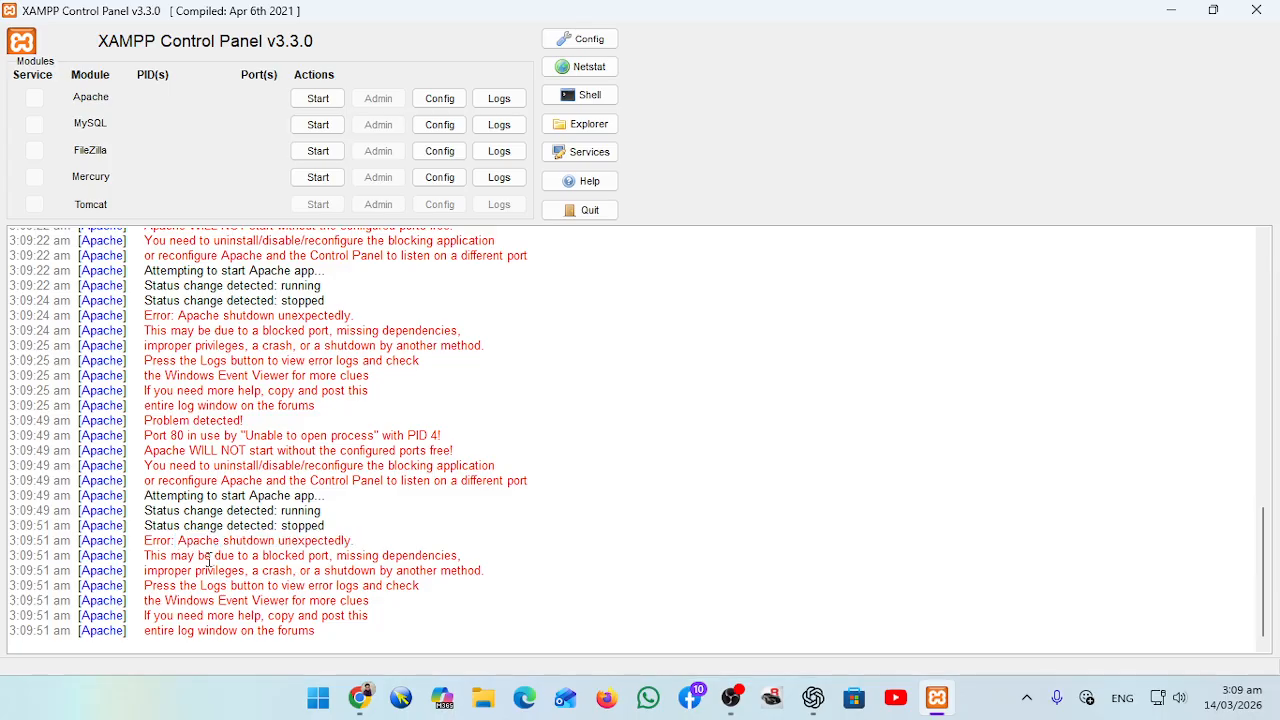
drag(199, 556, 396, 562)
triple_click(396, 562)
click(299, 556)
drag(150, 556, 331, 556)
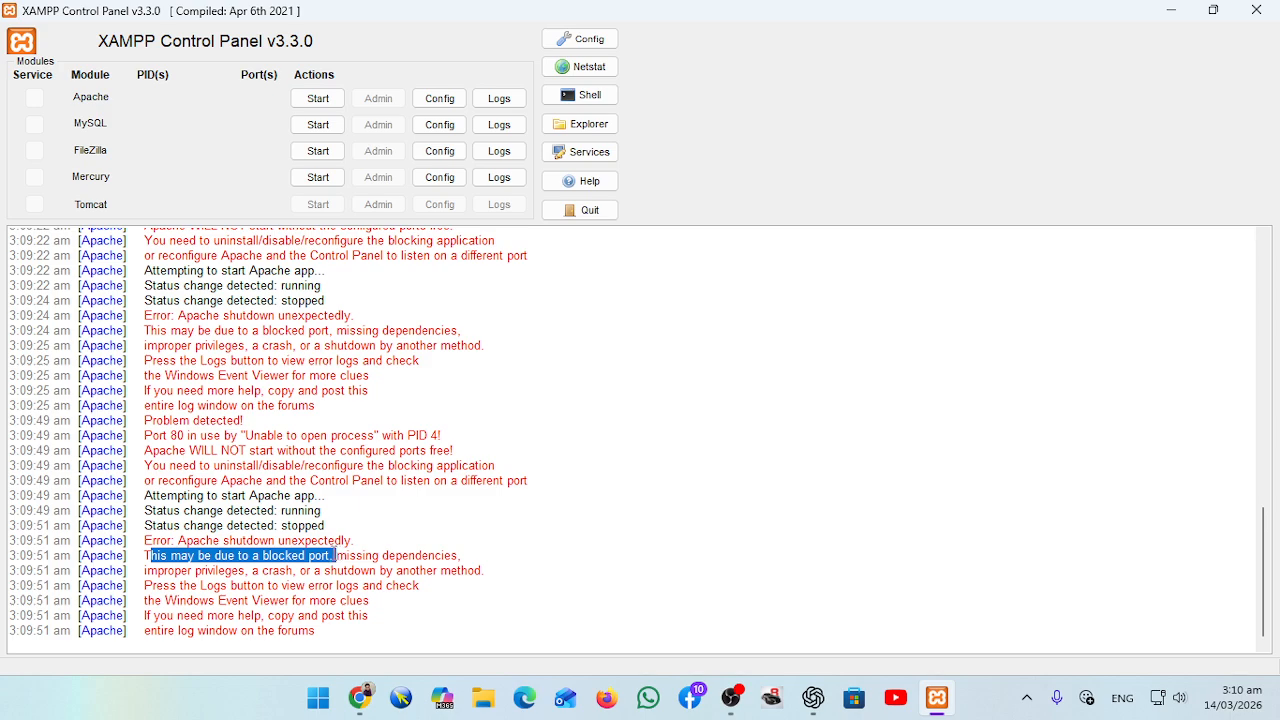
click(380, 556)
scroll(348, 450, up, 12)
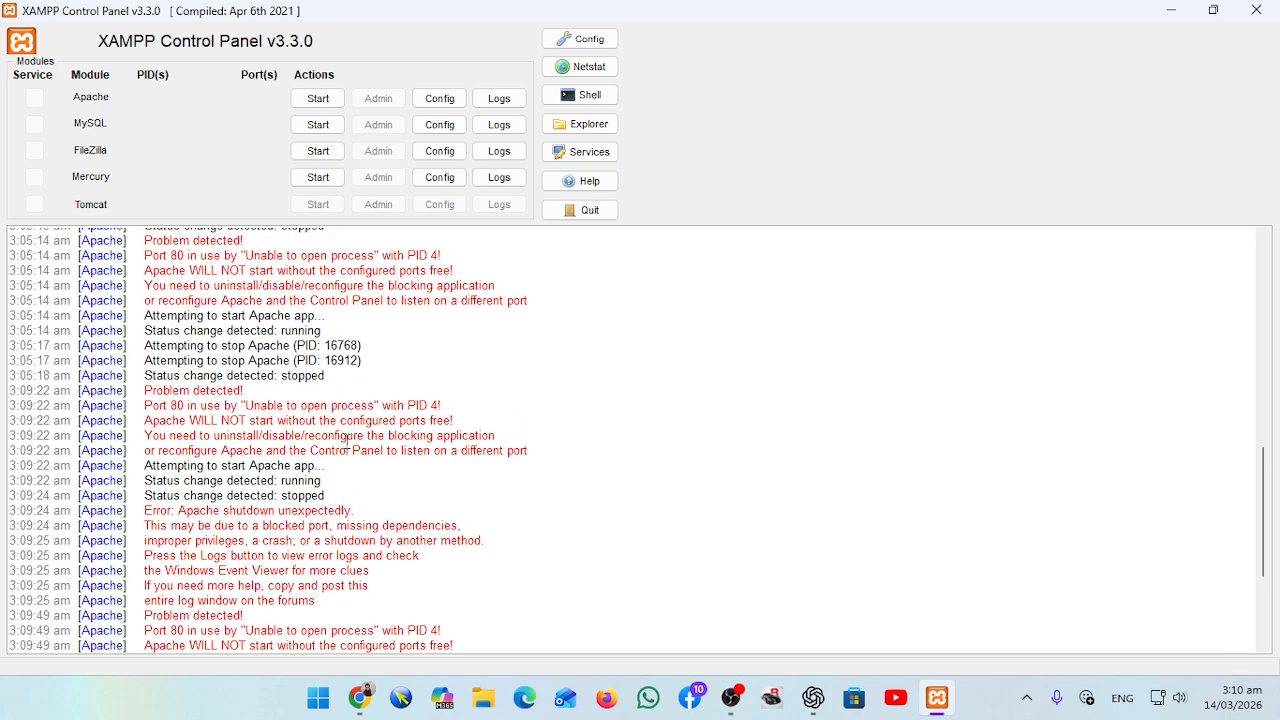
scroll(347, 438, up, 7)
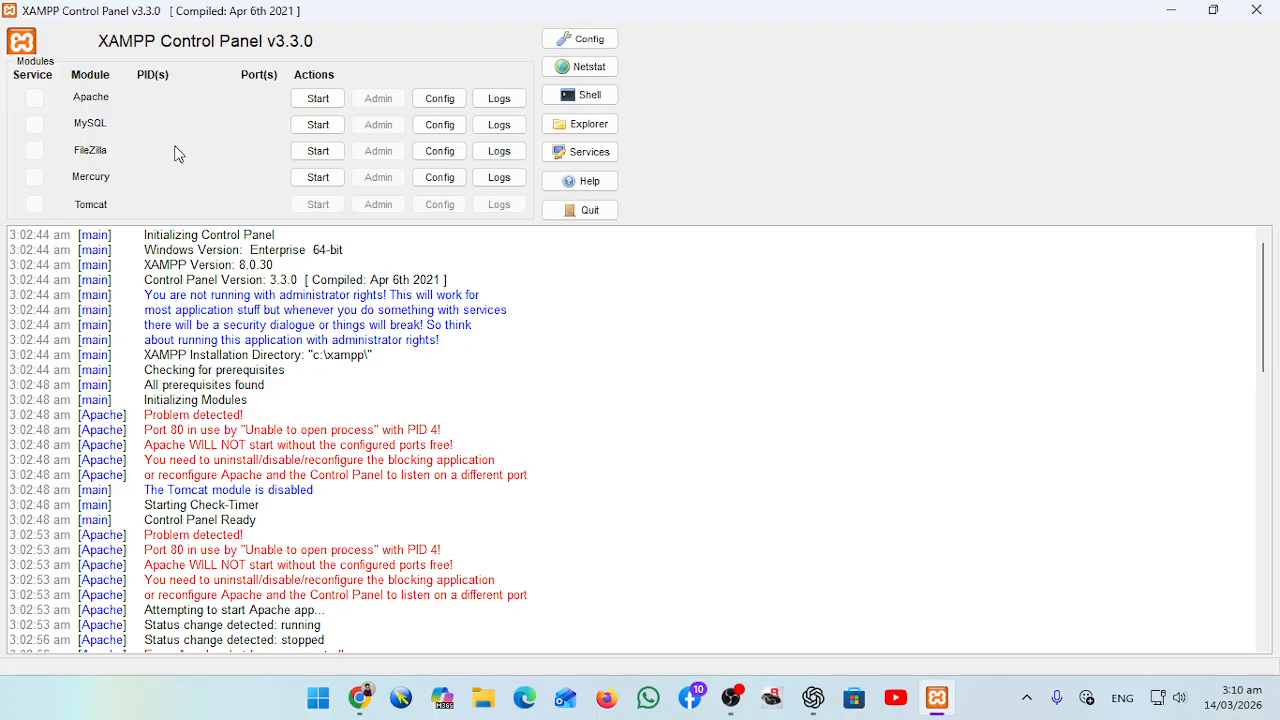
- Retry starting the Apache module several times
click(317, 98)
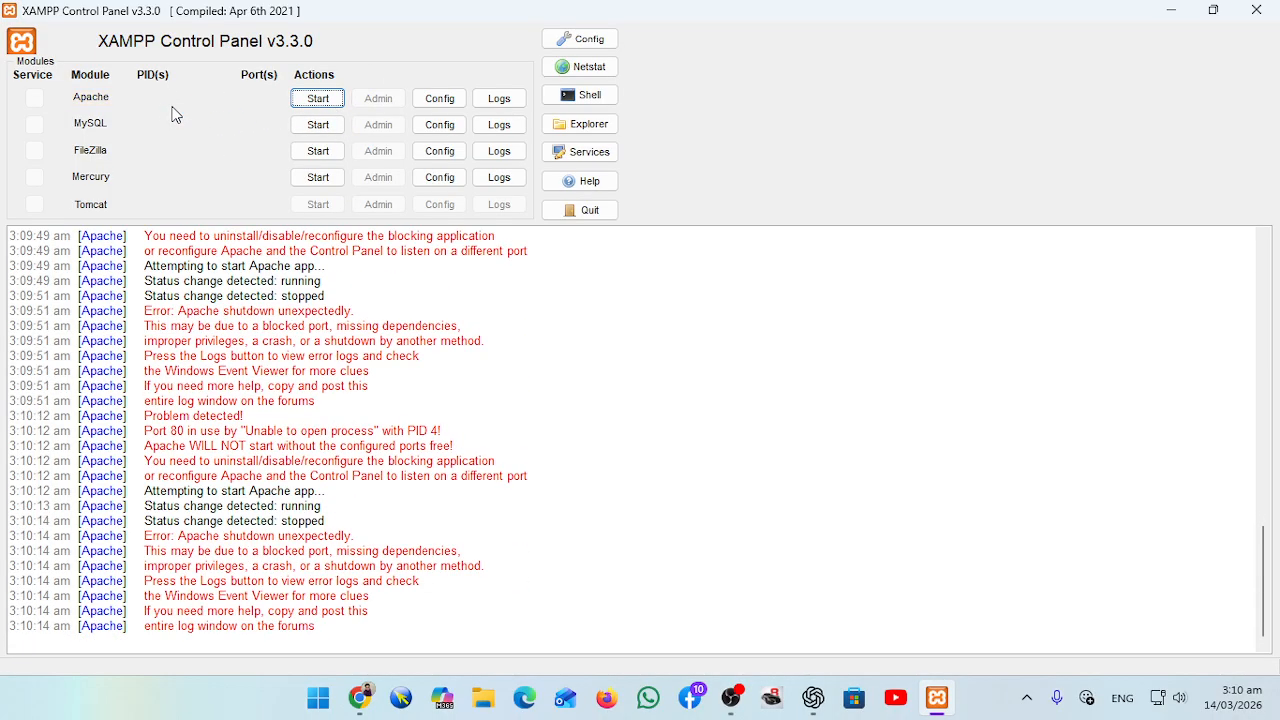
click(305, 98)
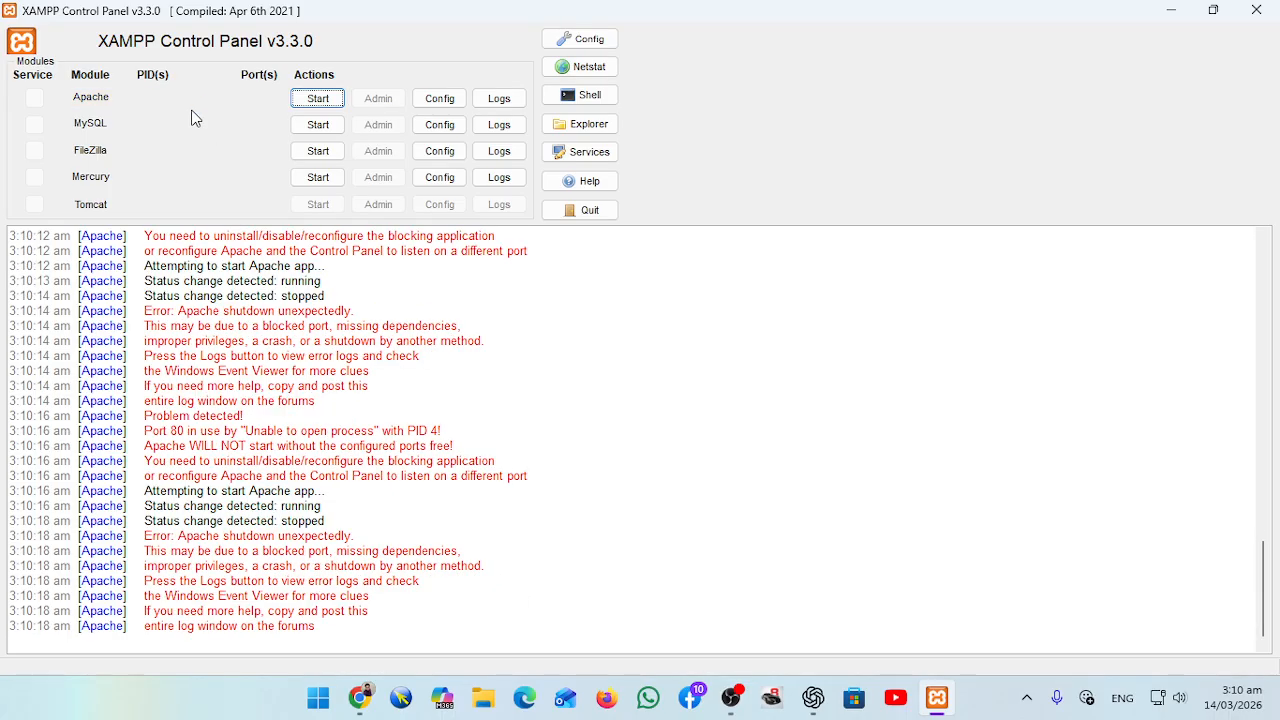
click(326, 100)
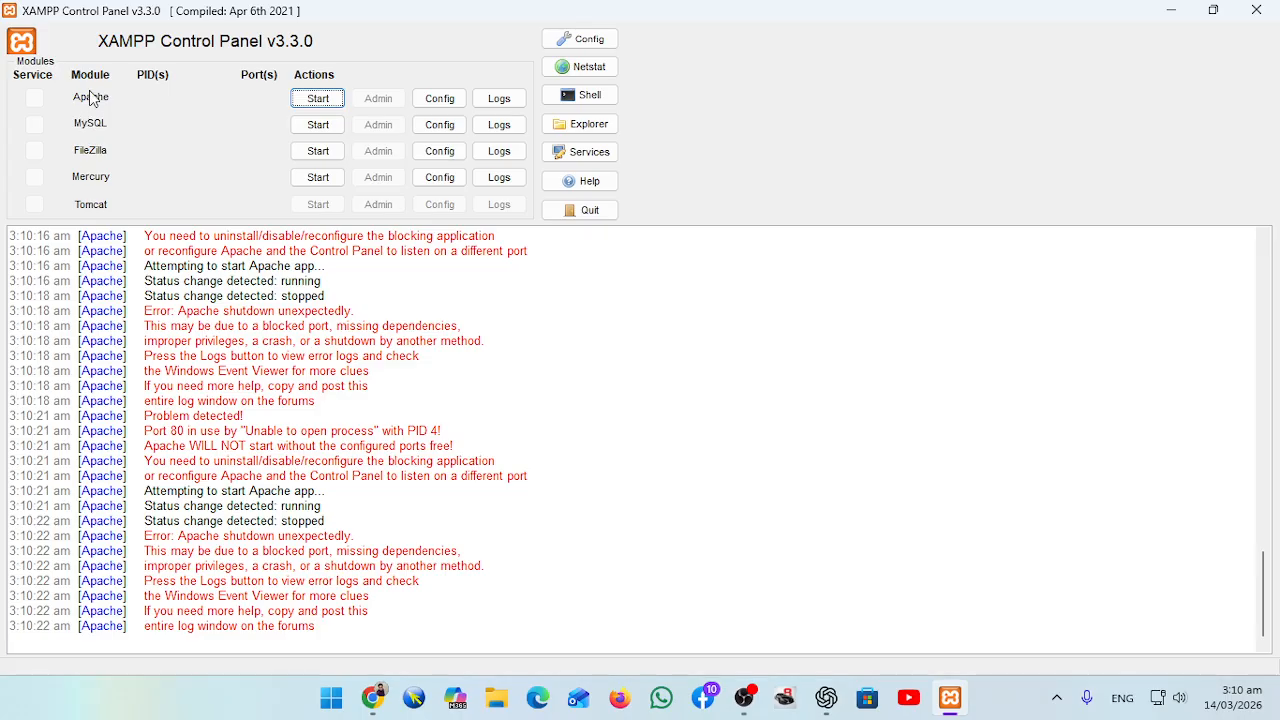
- Open Apache's httpd.conf configuration file for editing
click(437, 100)
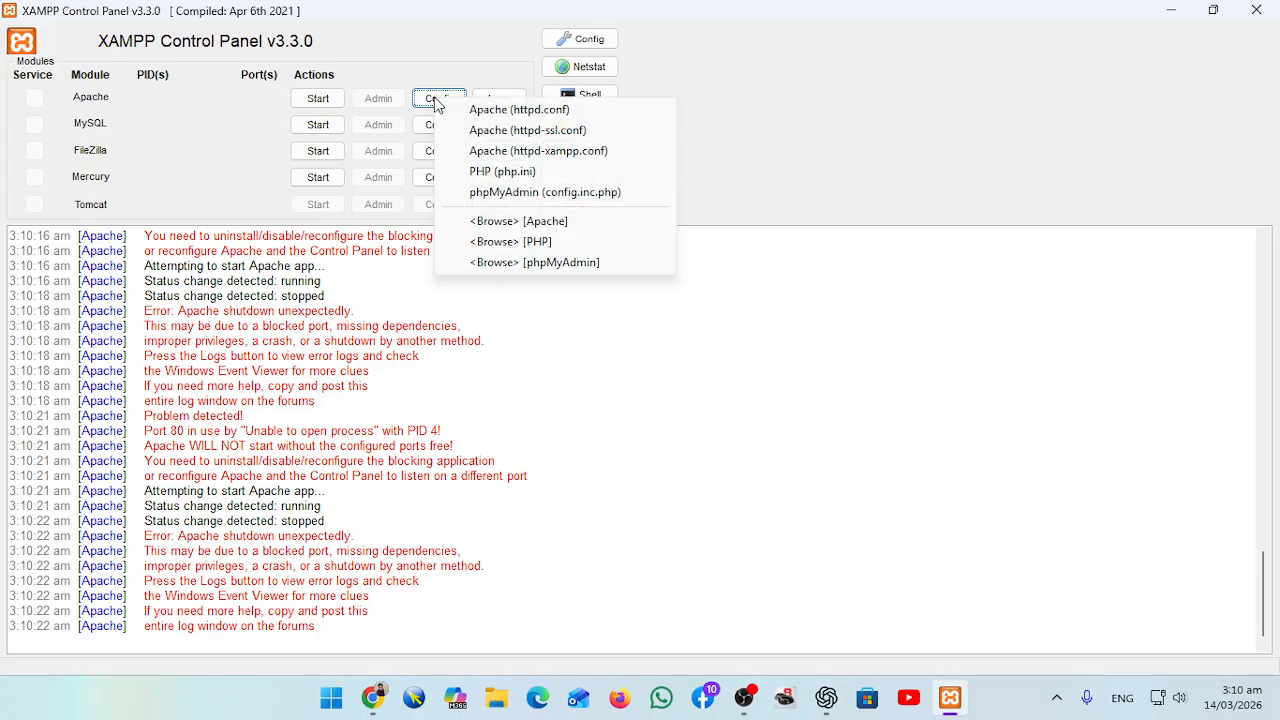
click(882, 94)
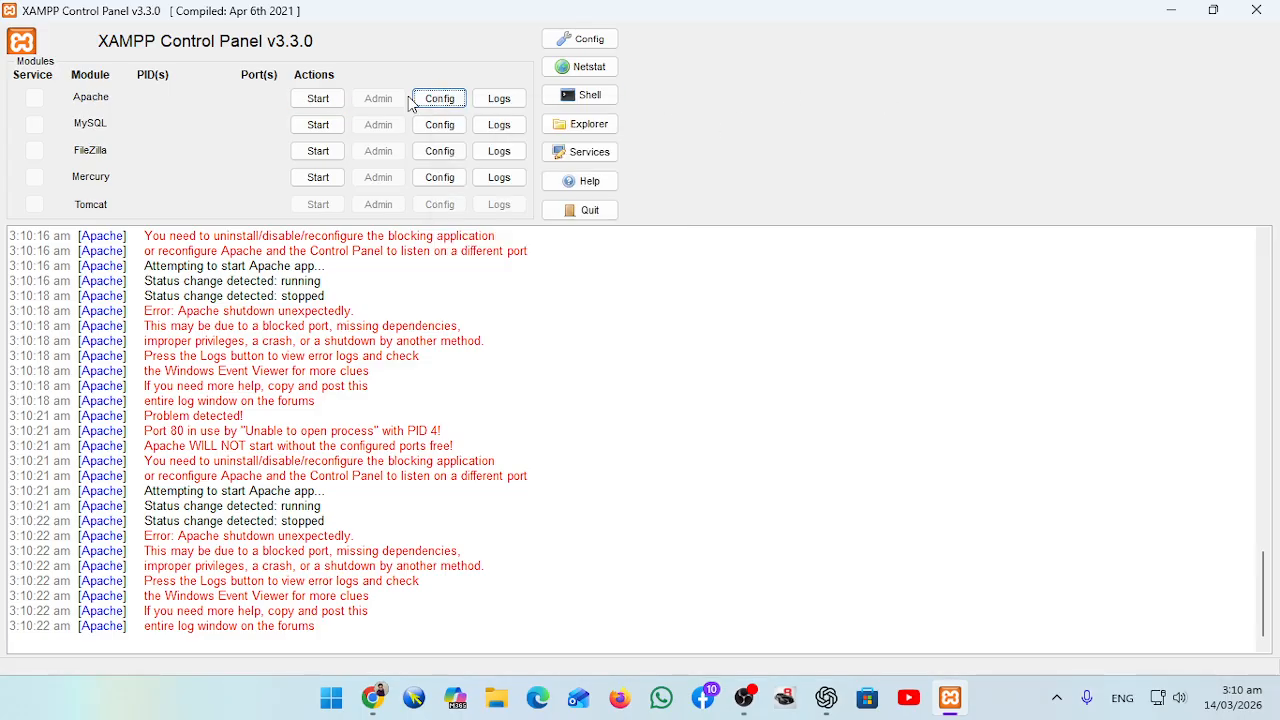
click(455, 96)
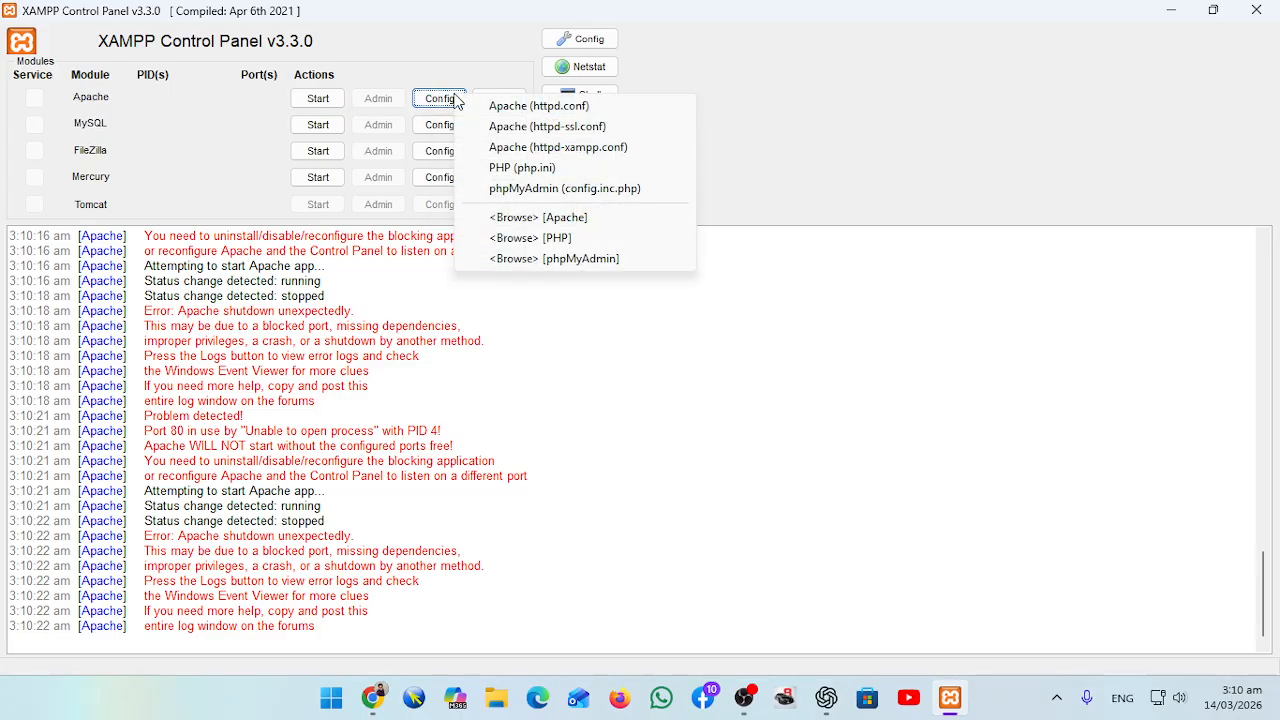
click(585, 110)
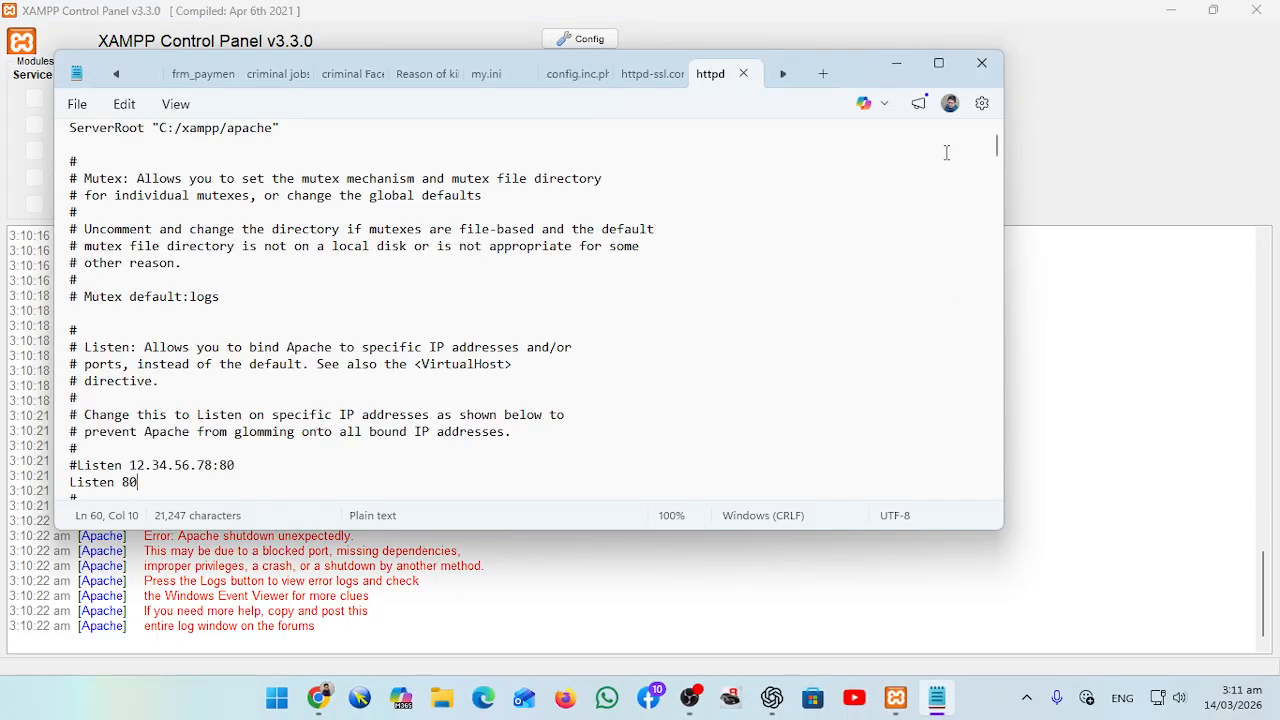
click(940, 66)
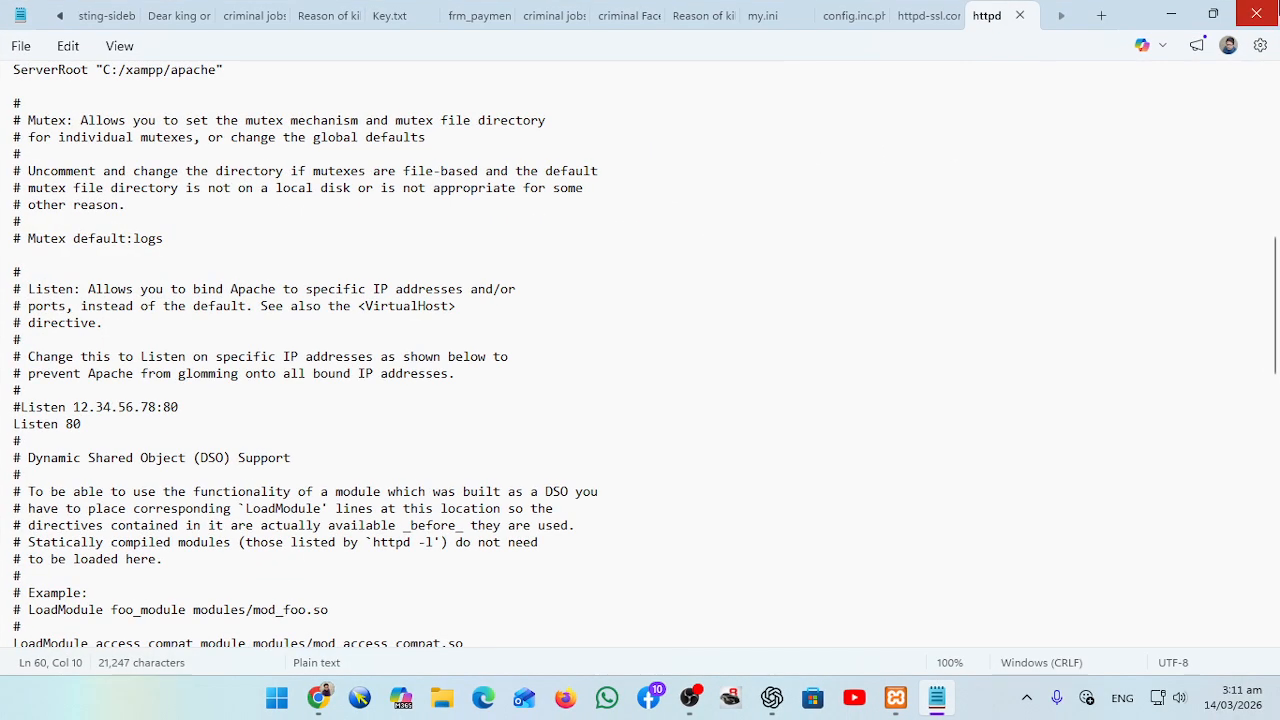
click(1214, 10)
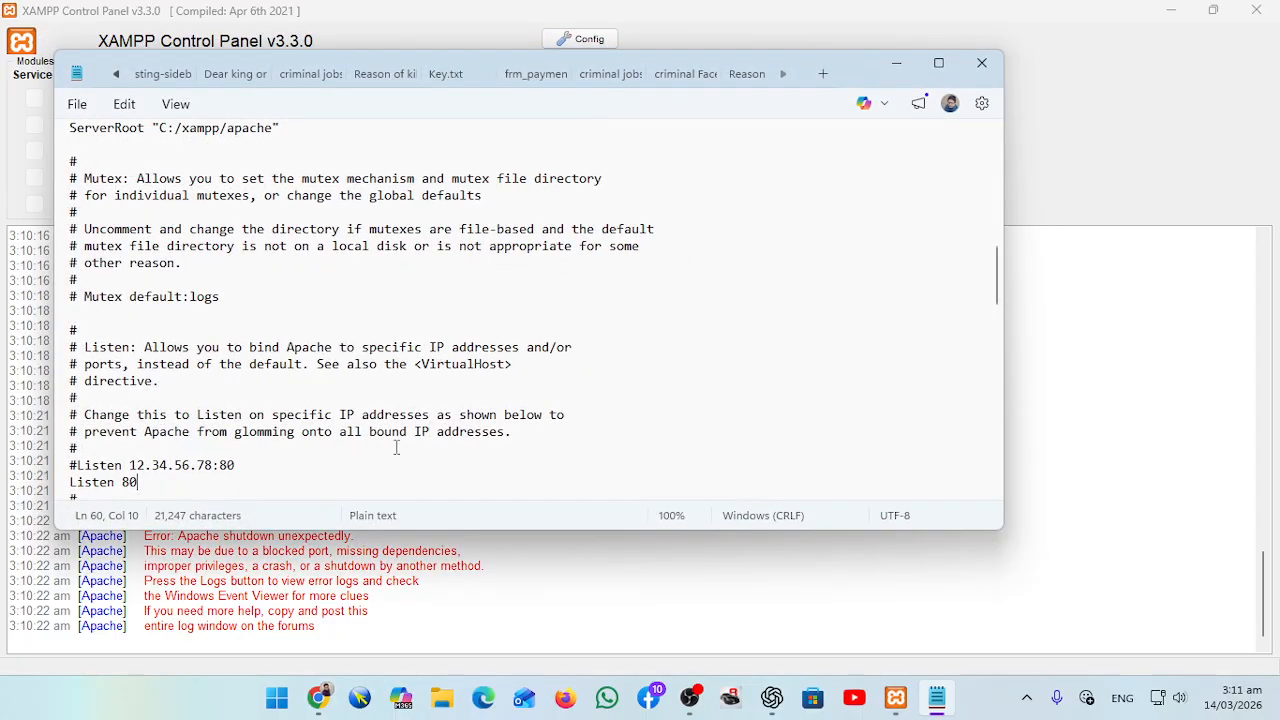
- Return to the XAMPP Control Panel and examine the latest port 80 entry in the Apache log
click(477, 609)
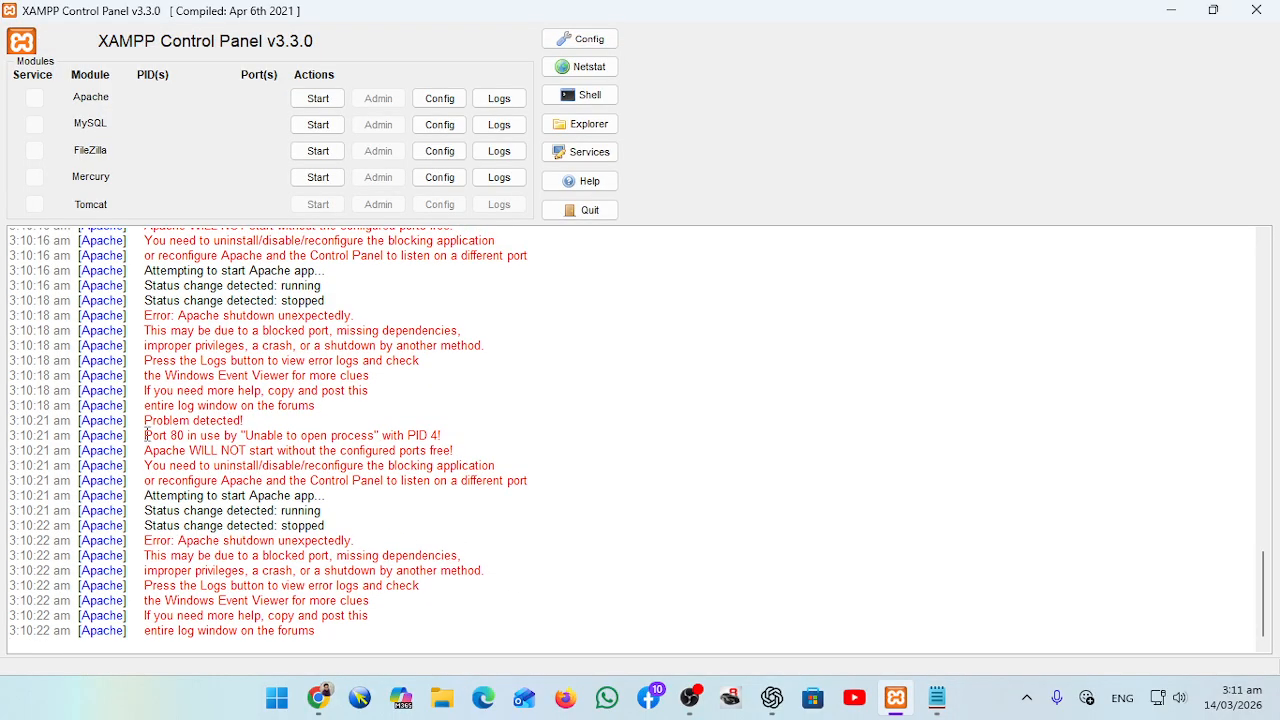
drag(144, 436, 381, 437)
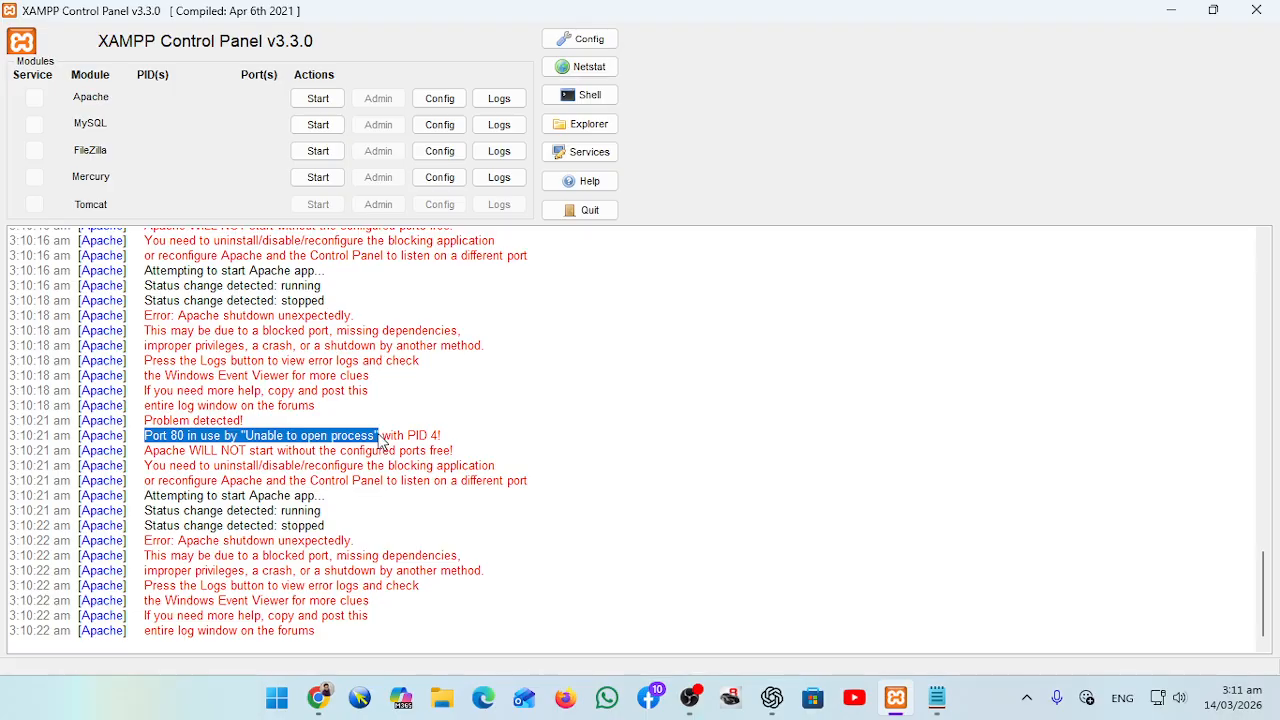
click(1078, 400)
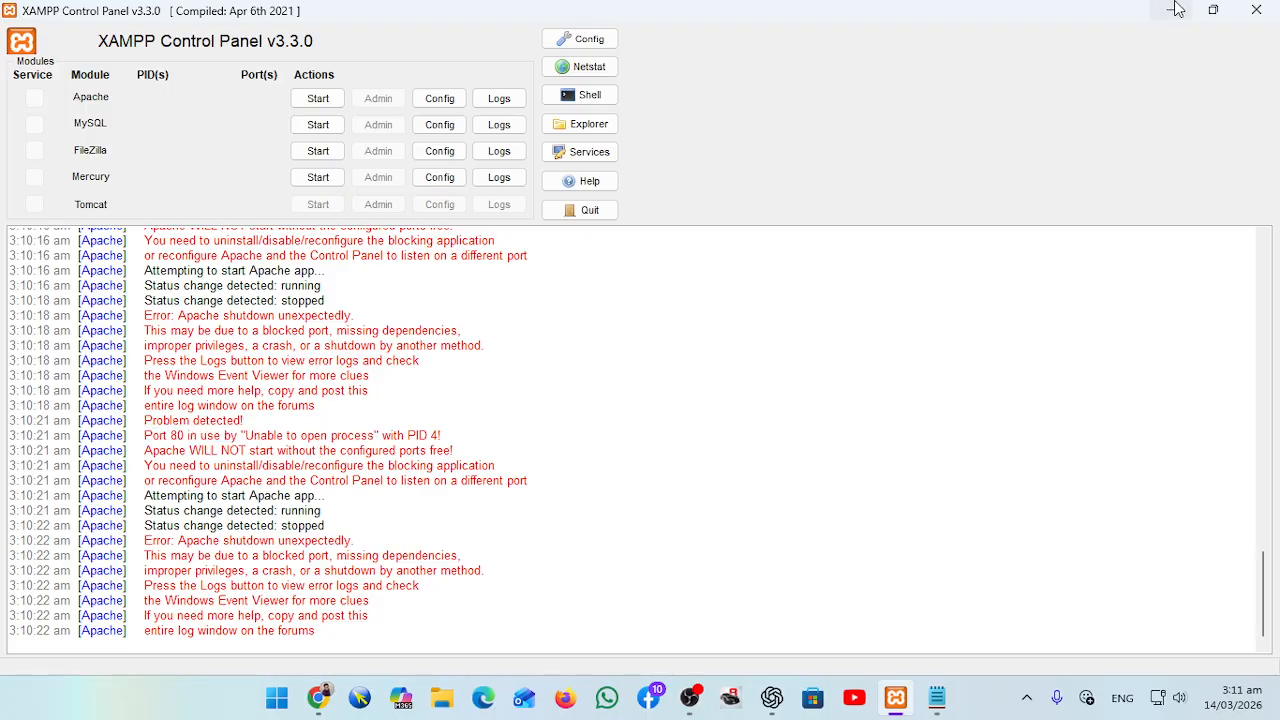
- Switch back to httpd.conf in Notepad and change the active Listen directive to port 8080
double_click(1100, 18)
click(1109, 130)
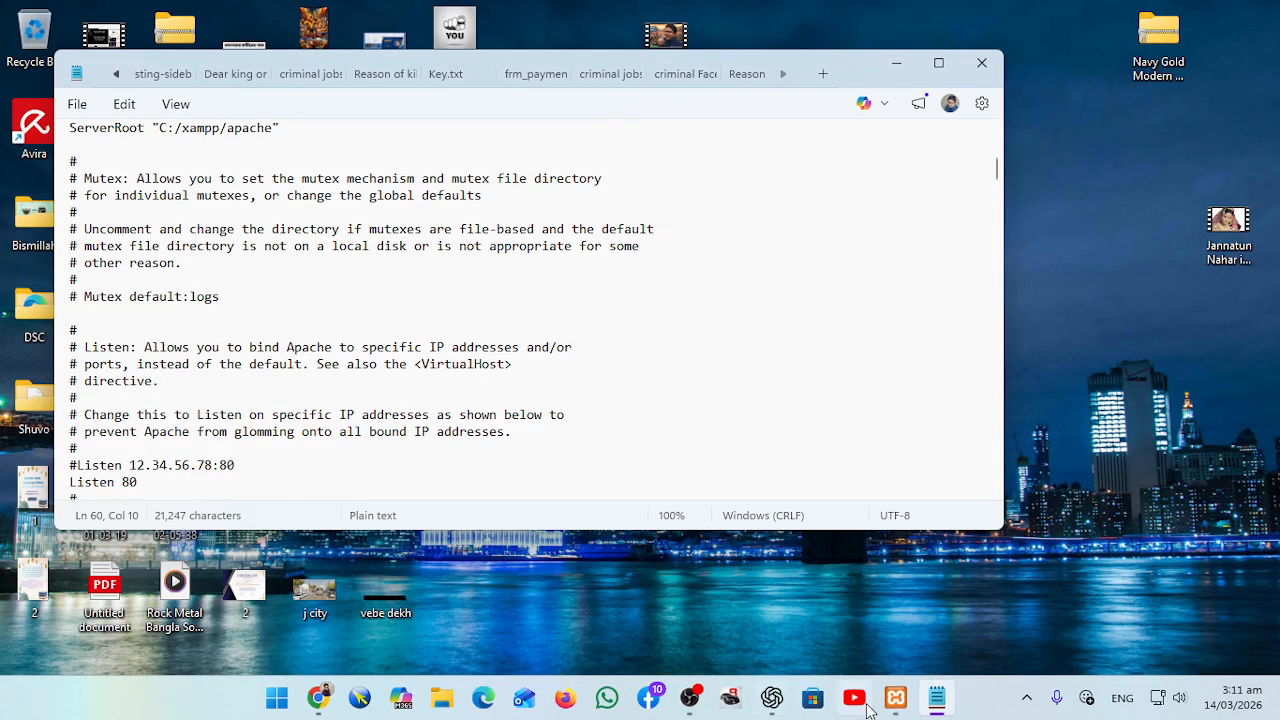
click(945, 705)
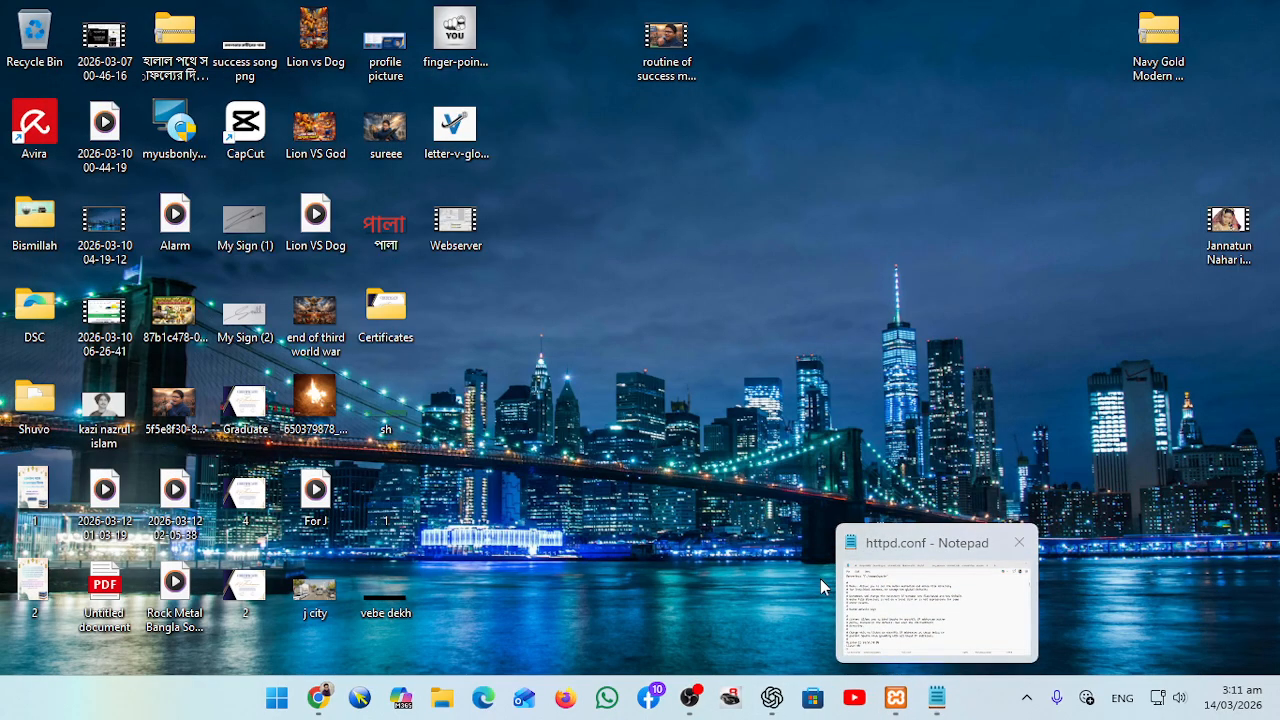
click(938, 700)
scroll(589, 405, down, 3)
click(129, 343)
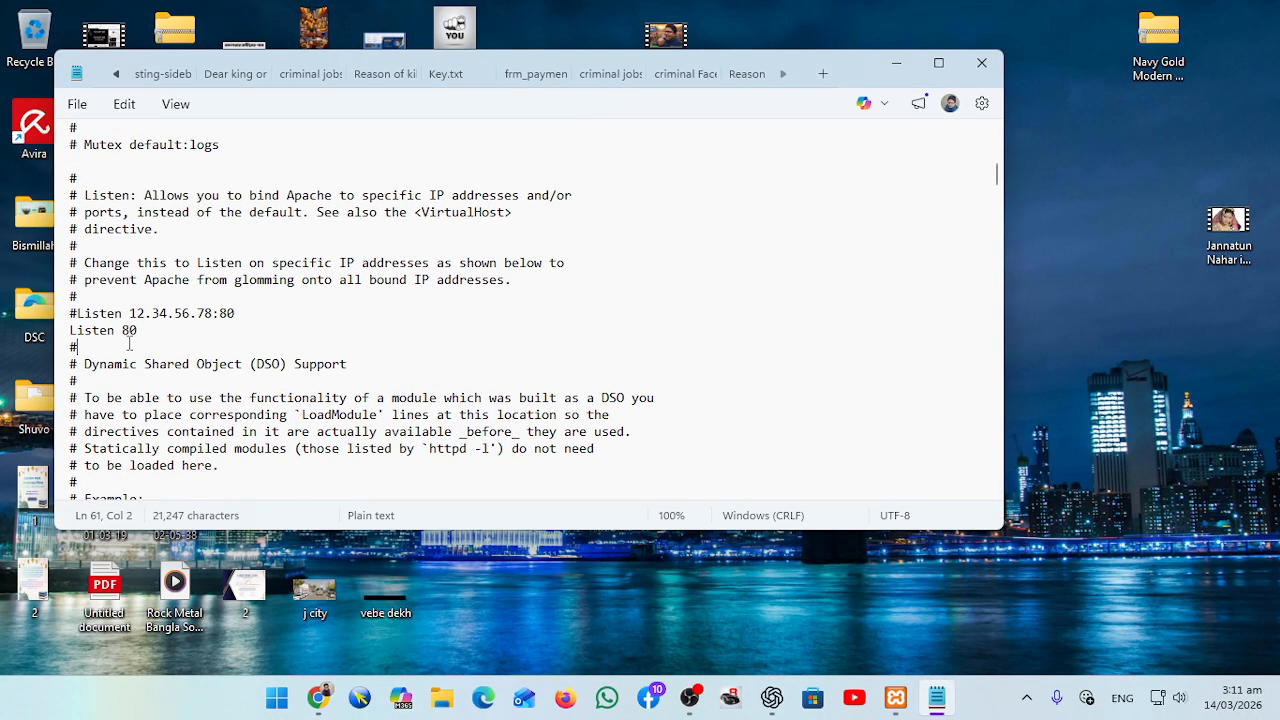
triple_click(131, 336)
click(172, 330)
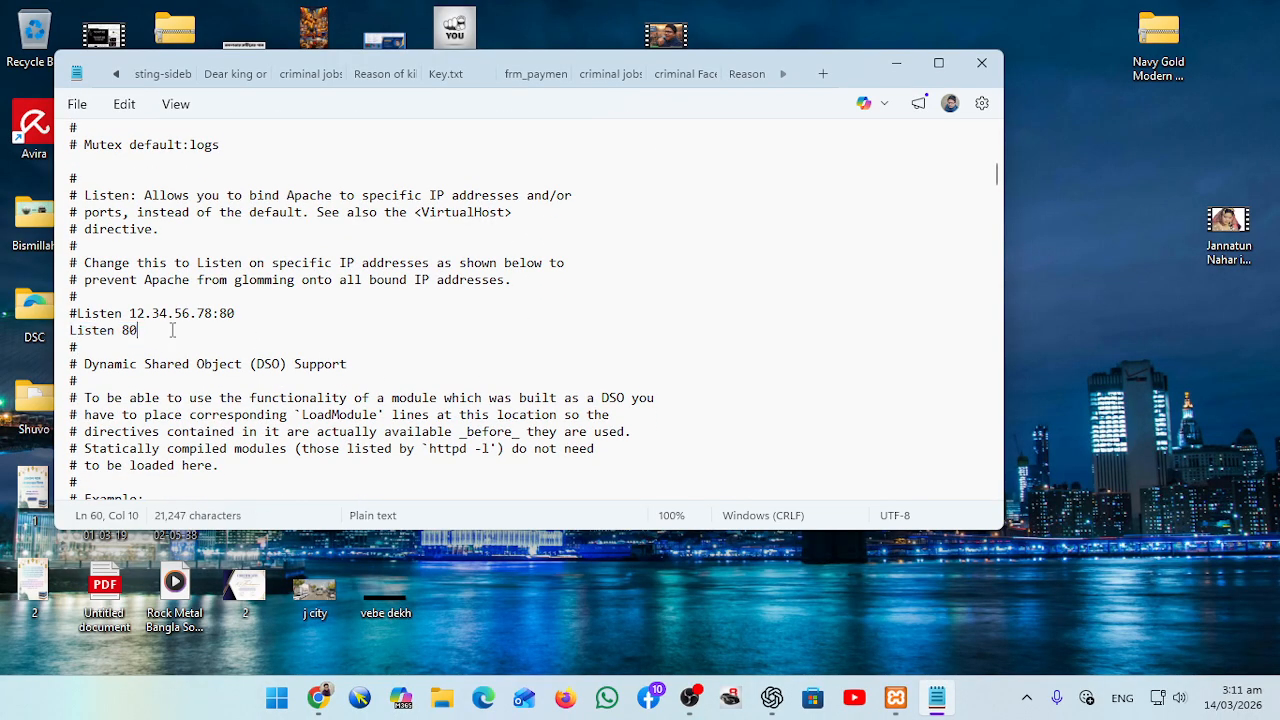
text(80)
- Save the edited httpd.conf and close Notepad
click(77, 104)
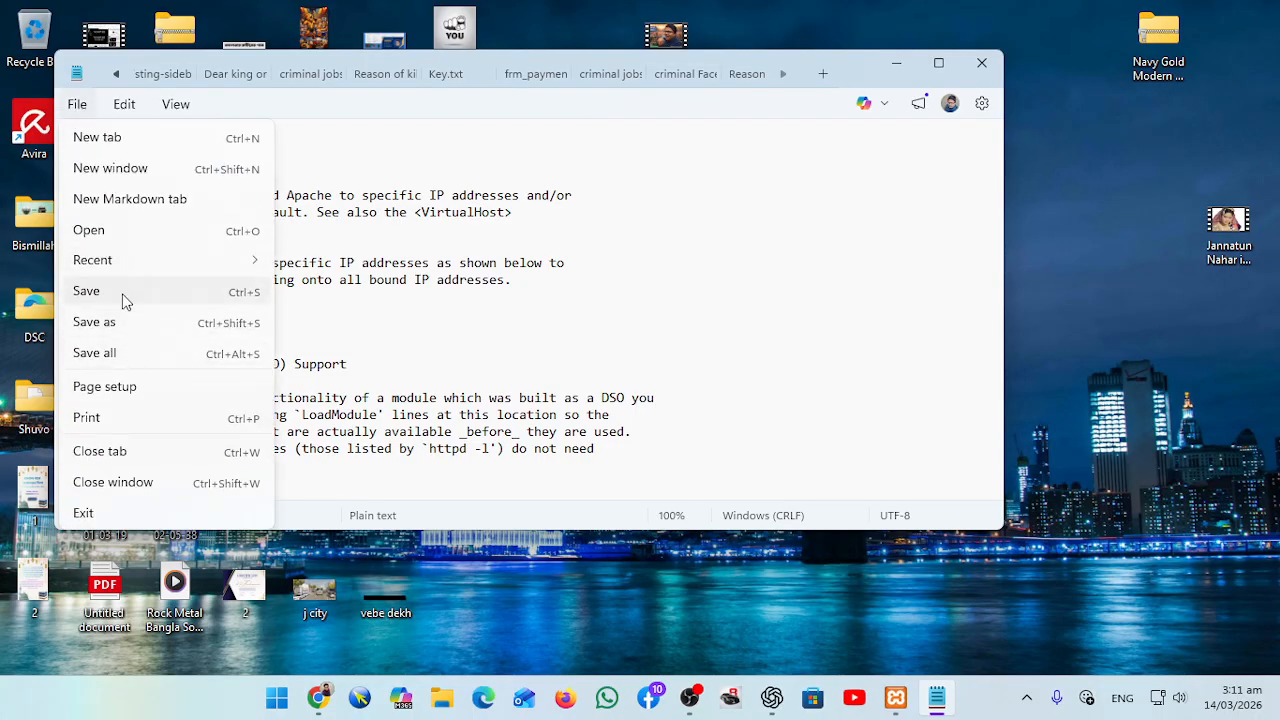
click(120, 295)
click(982, 62)
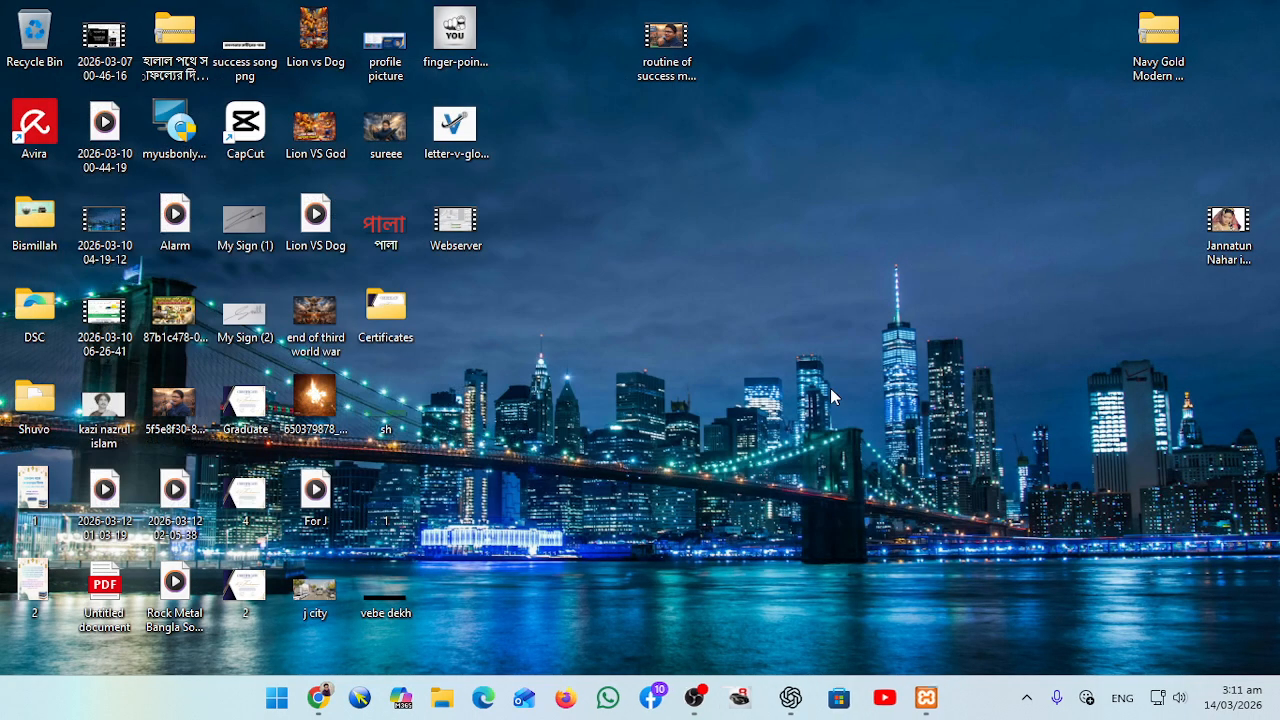
- Return to the XAMPP Control Panel and start the Apache, MySQL, FileZilla and Mercury modules
click(936, 697)
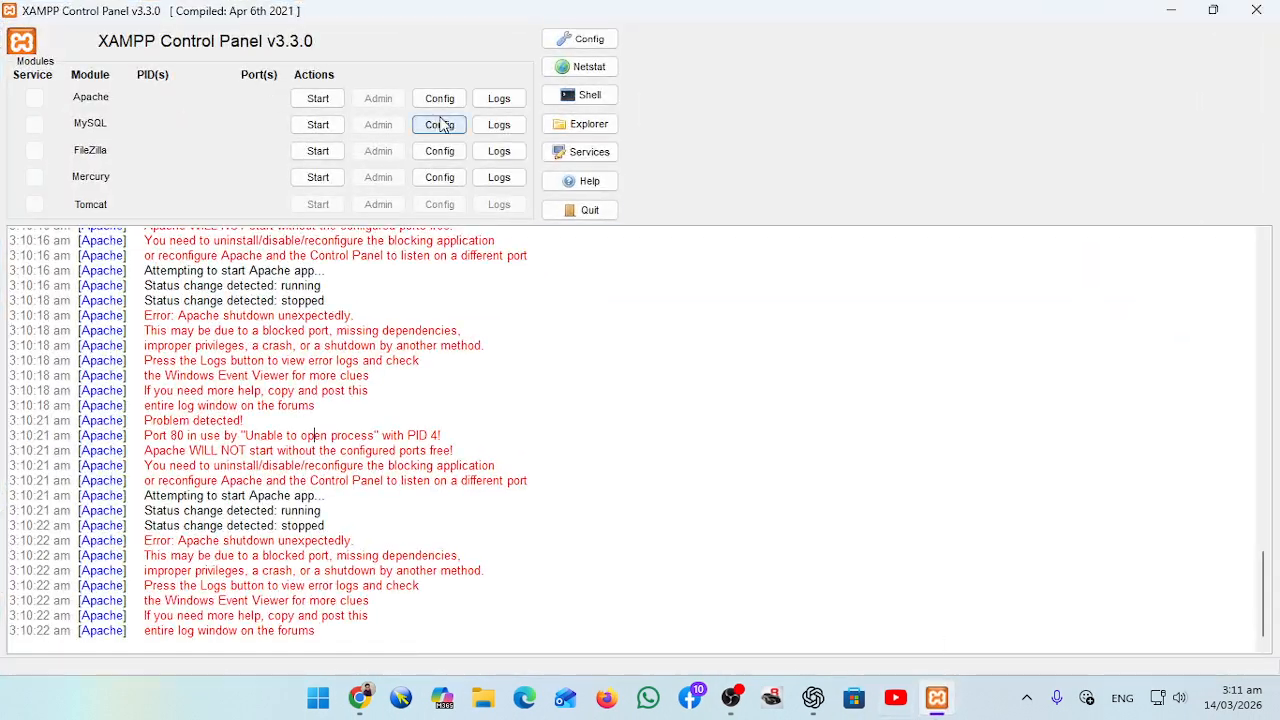
click(318, 98)
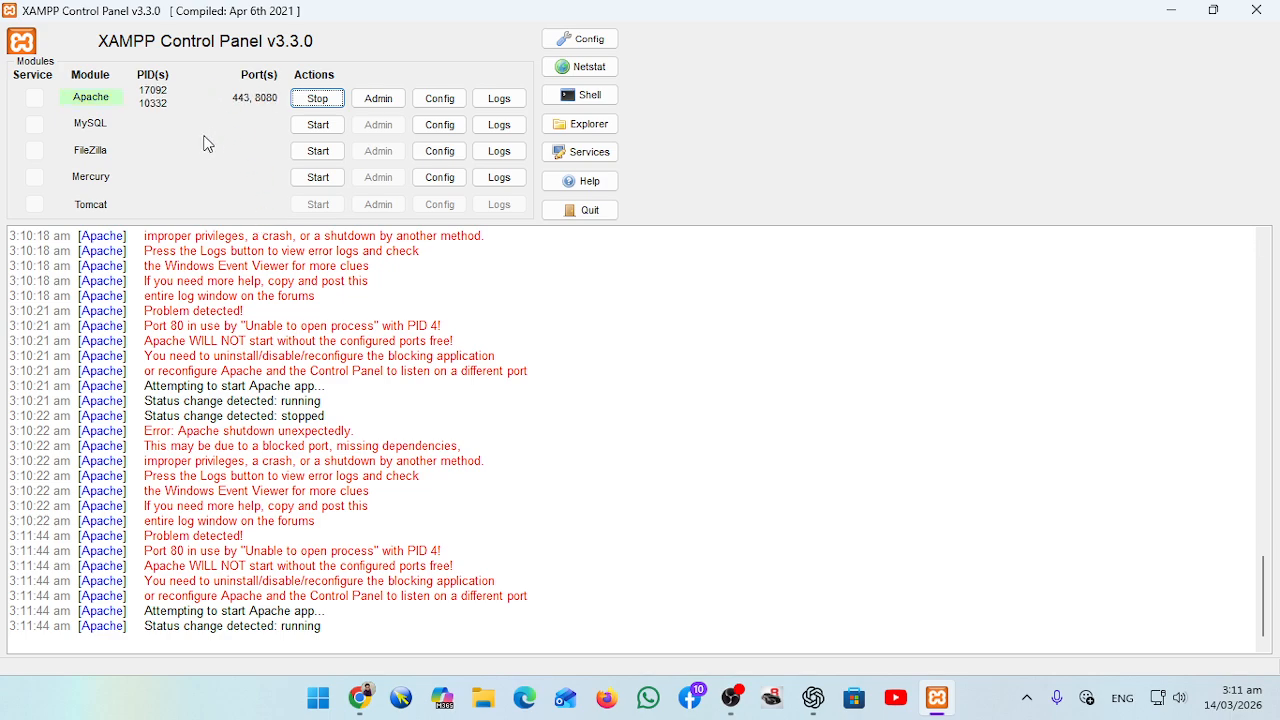
click(318, 124)
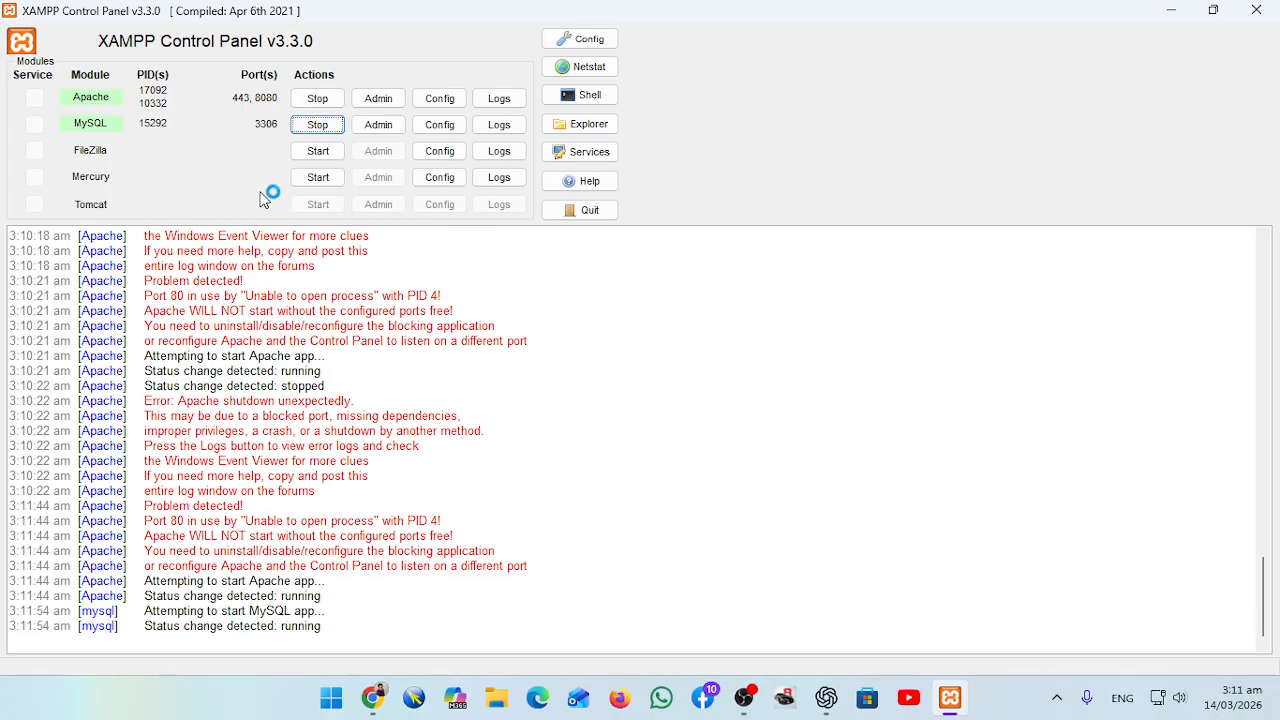
click(325, 150)
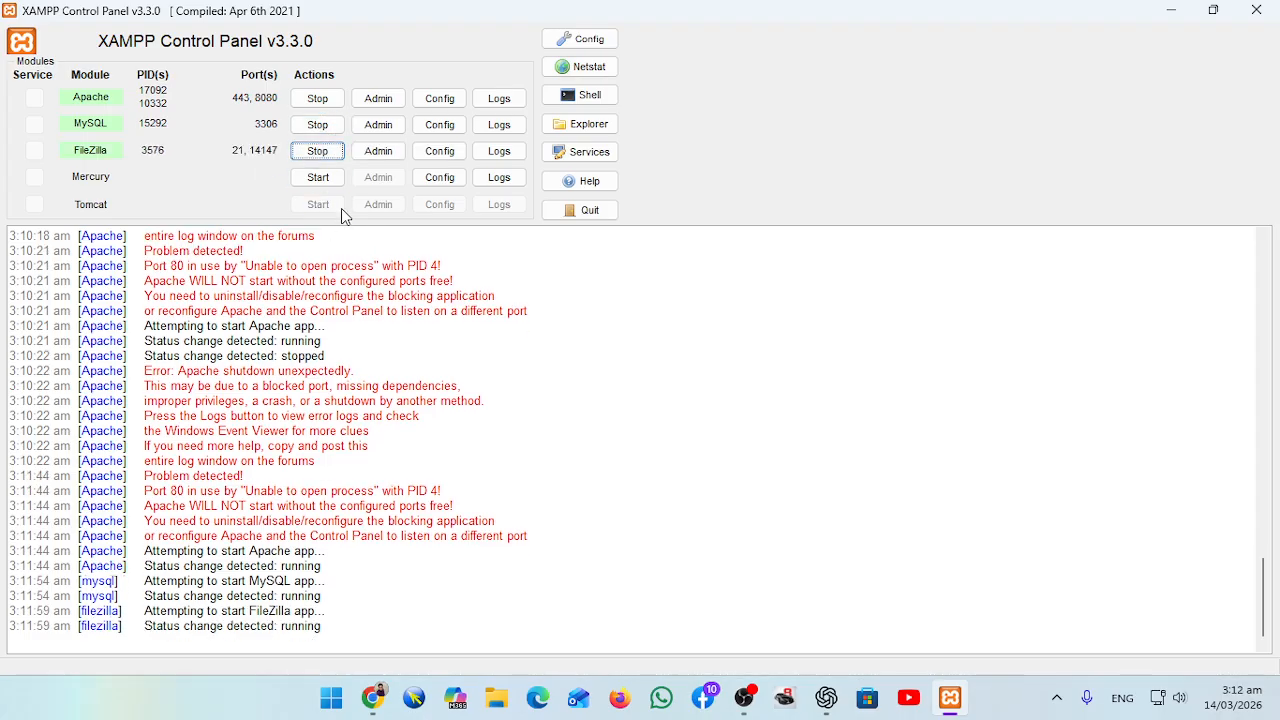
click(330, 182)
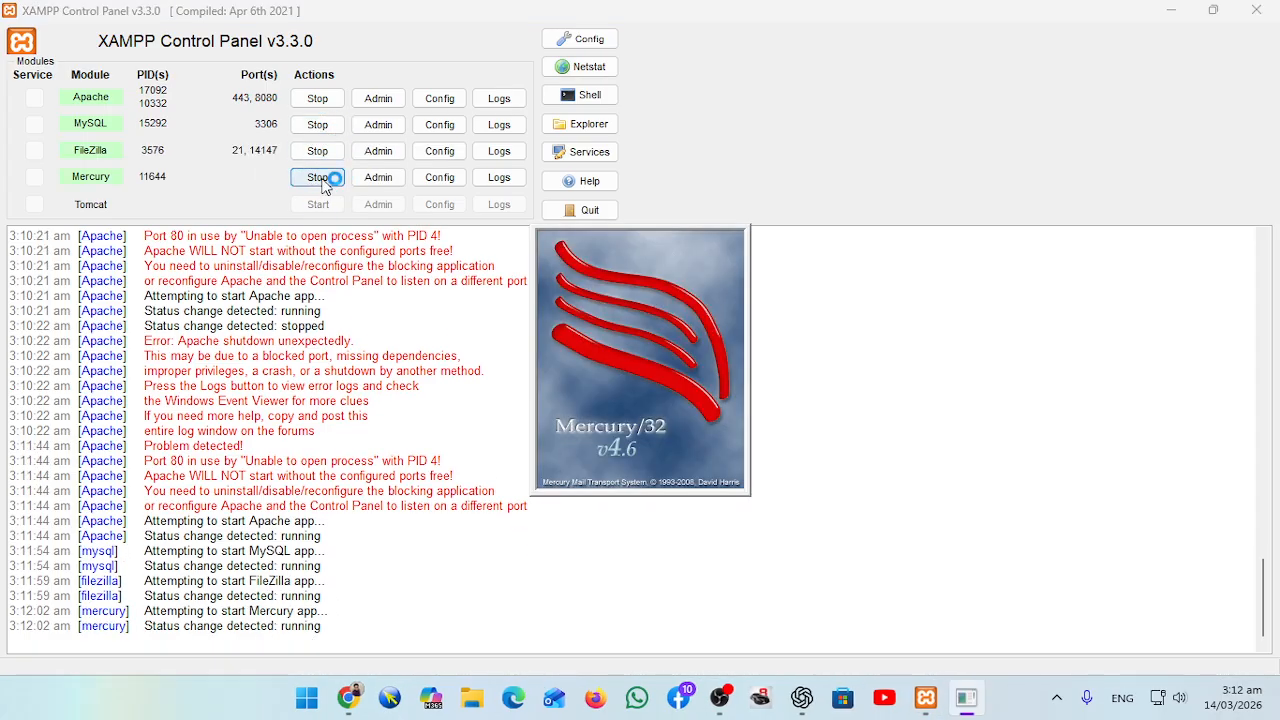